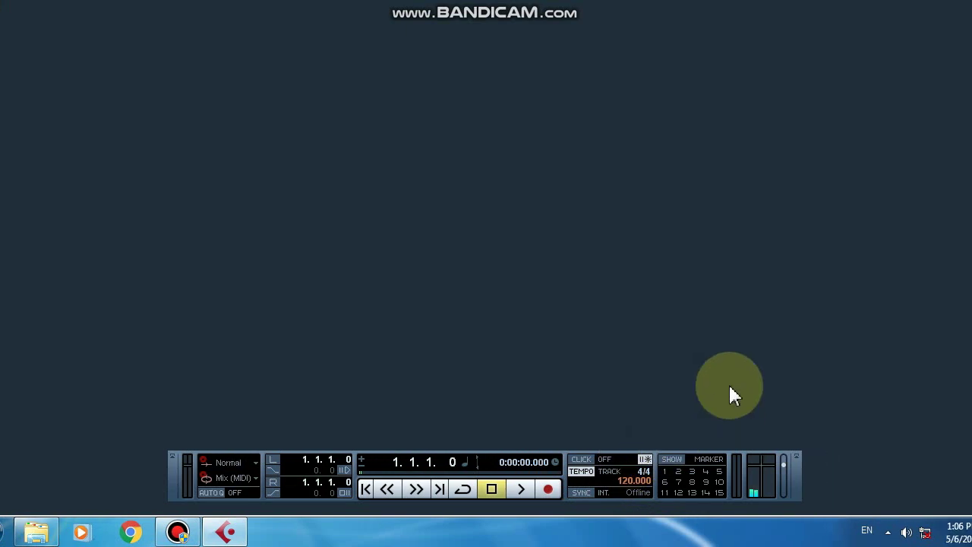
- Create a new Cubase project from the Empty template
click(584, 460)
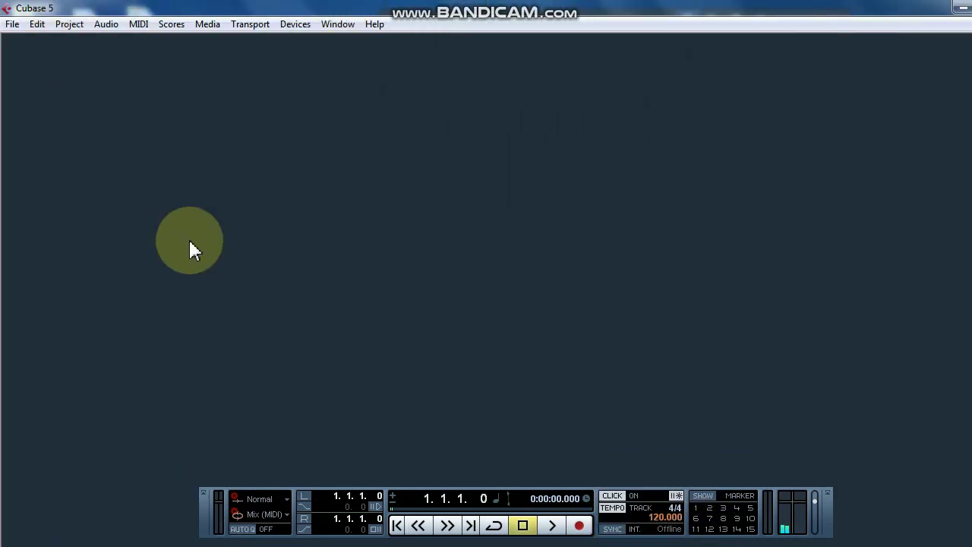
click(11, 26)
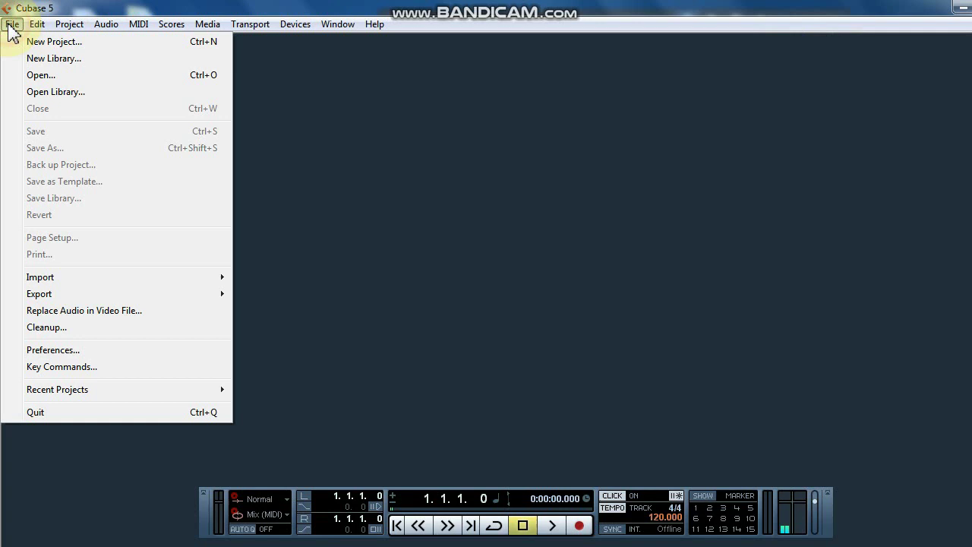
click(56, 45)
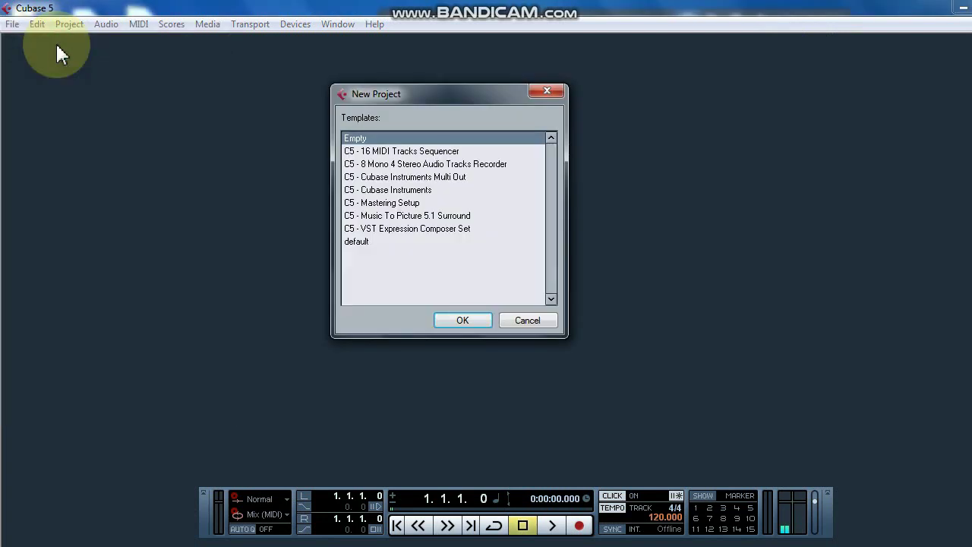
click(452, 320)
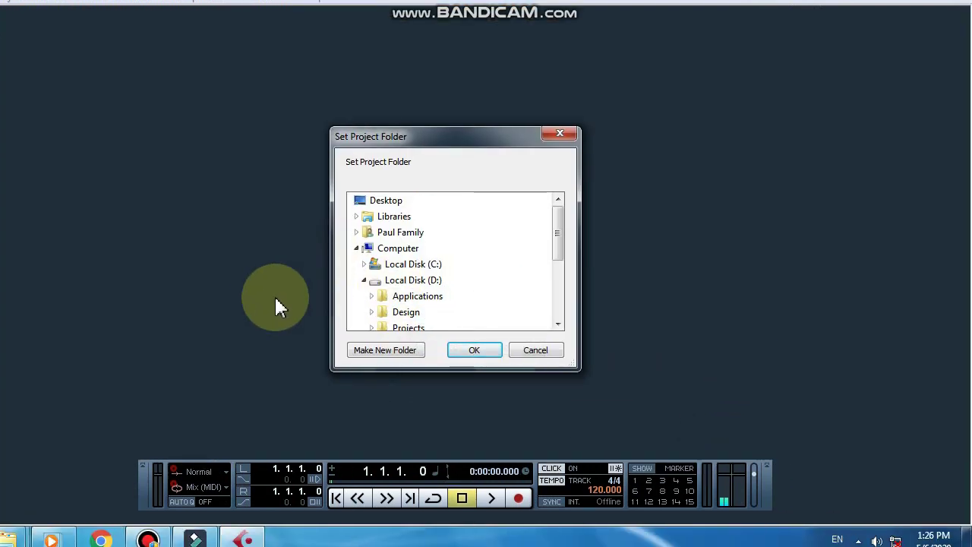
- Make a new folder named POP on Local Disk (D:) and use it as the project folder
click(418, 285)
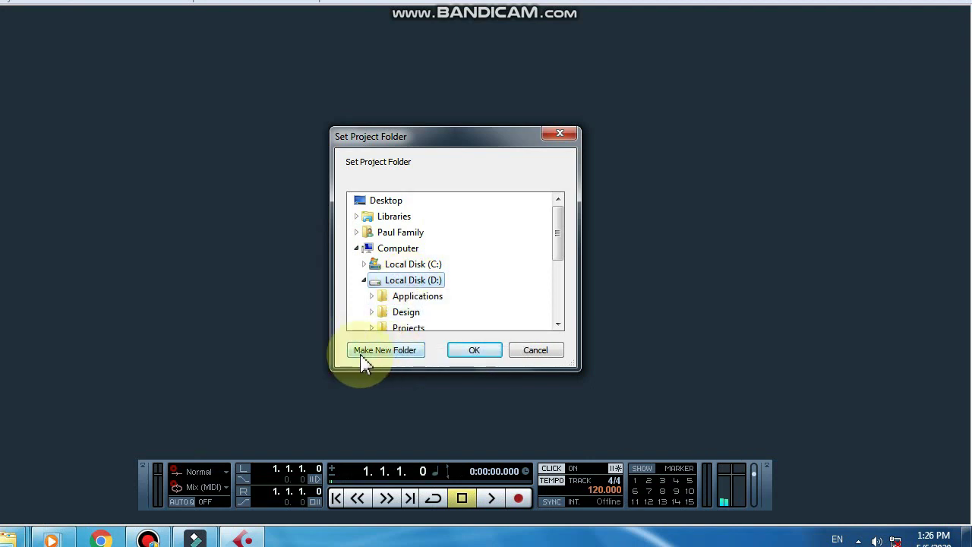
click(383, 351)
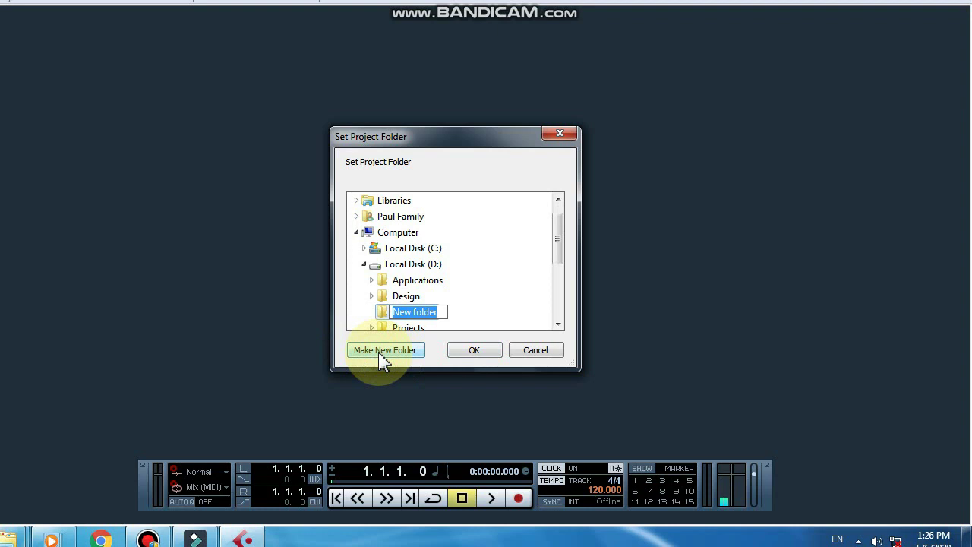
text(POP)
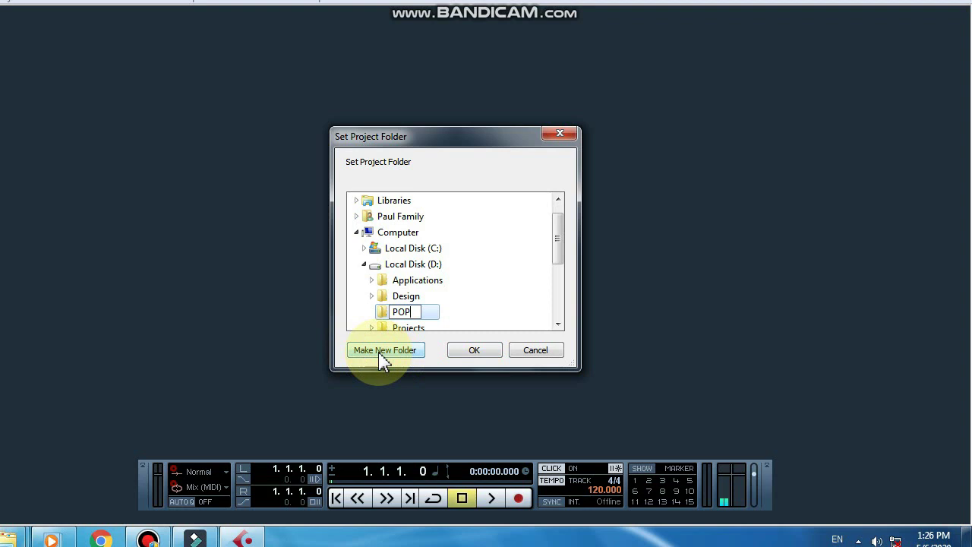
click(491, 355)
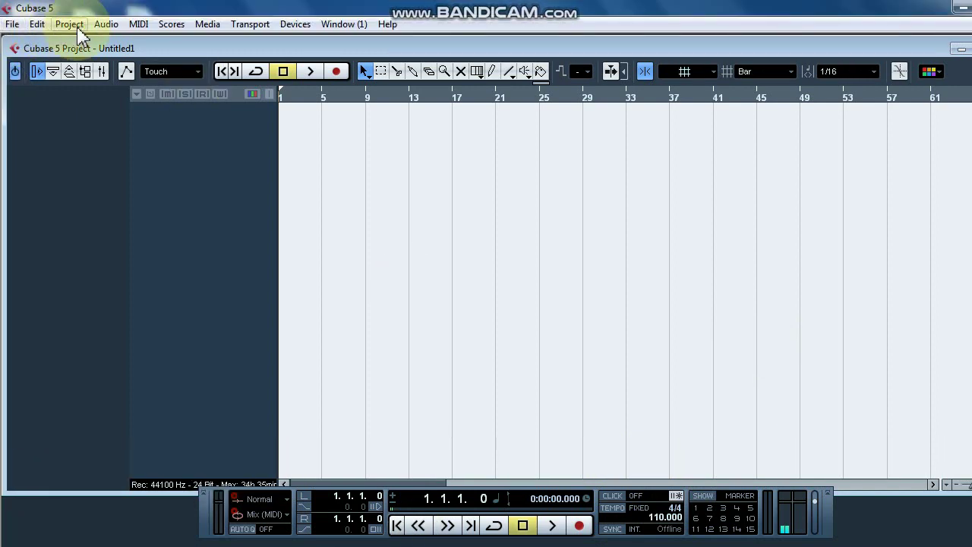
- Open Project Setup for Untitled1 and move the dialog to the upper right
click(70, 24)
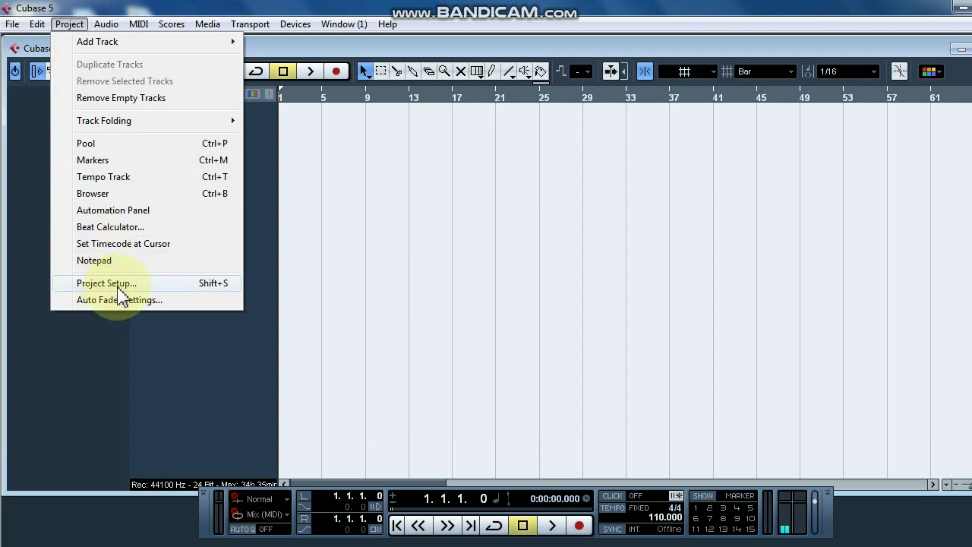
click(202, 286)
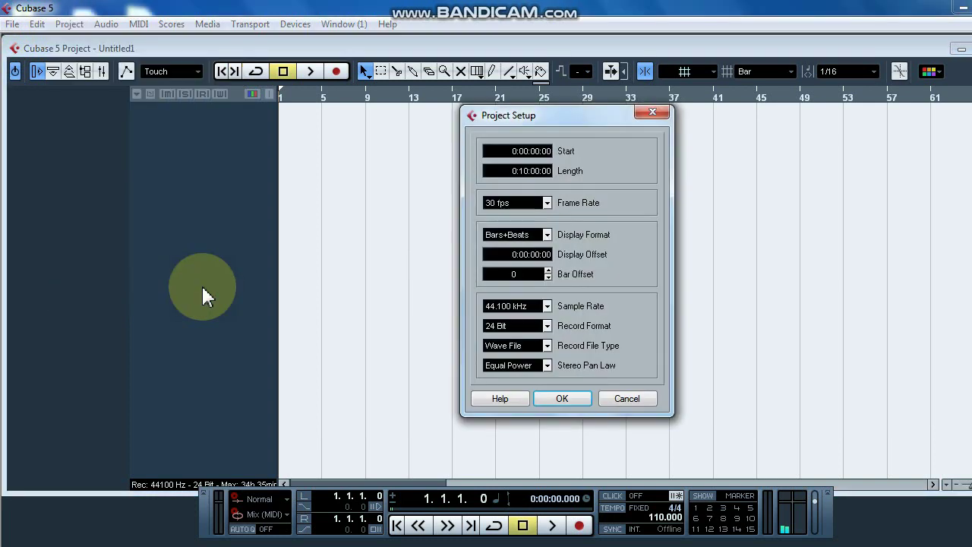
drag(548, 124, 738, 39)
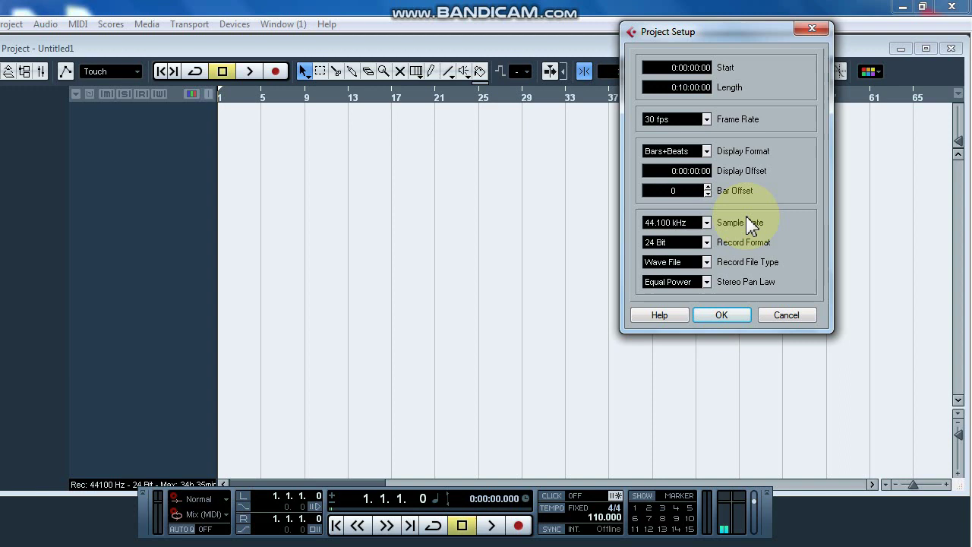
click(680, 232)
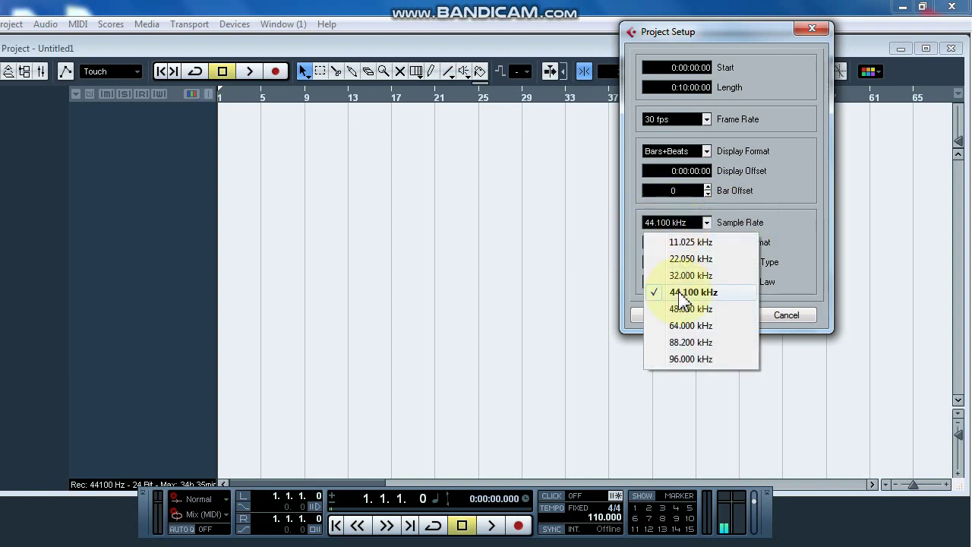
click(683, 296)
click(672, 243)
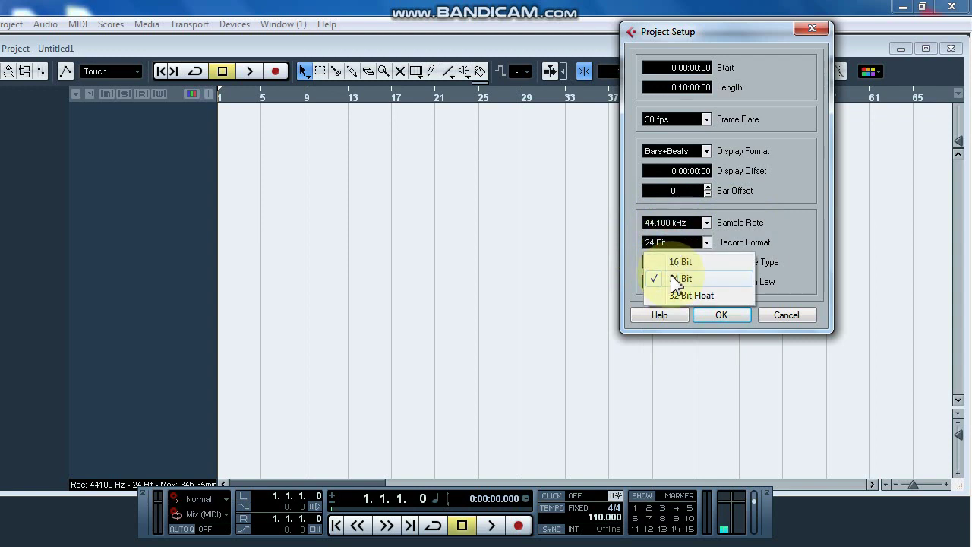
click(665, 276)
click(659, 263)
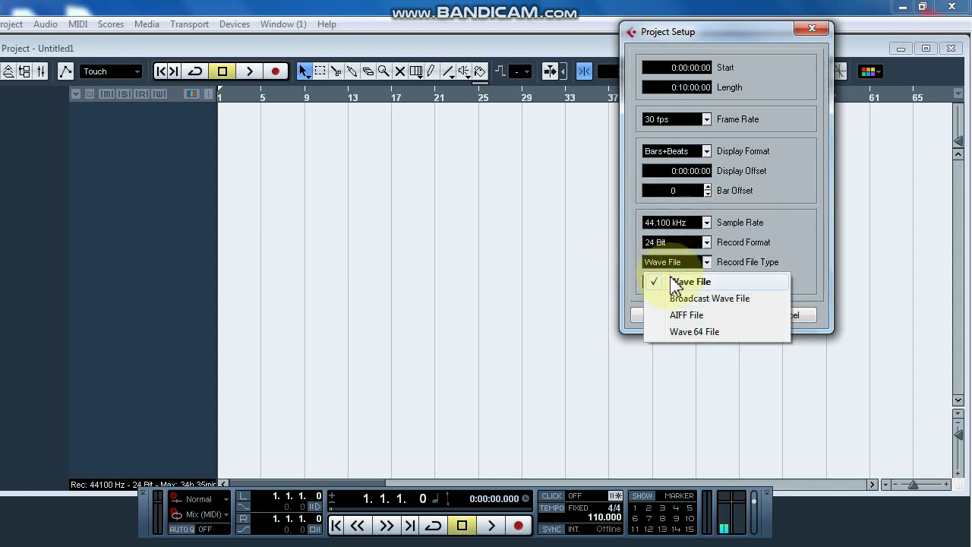
click(673, 279)
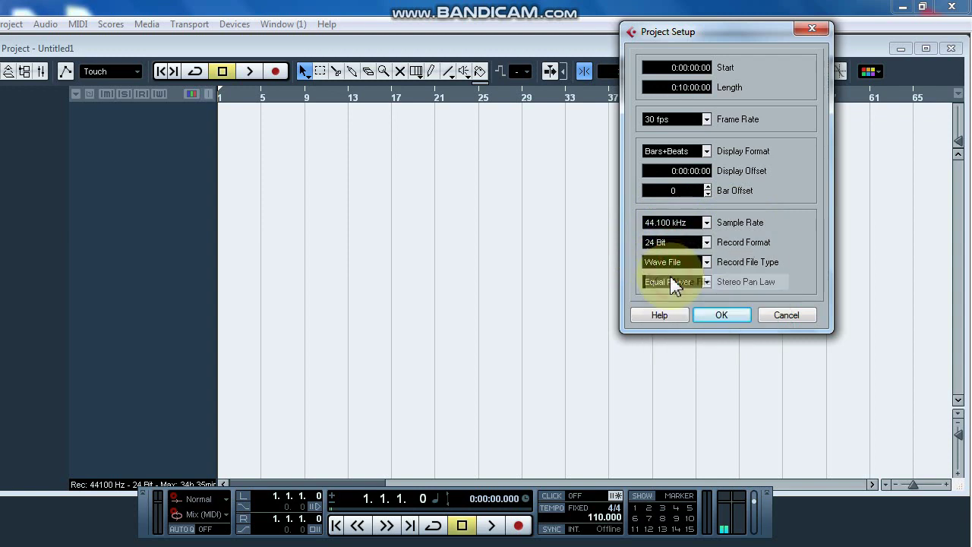
click(672, 228)
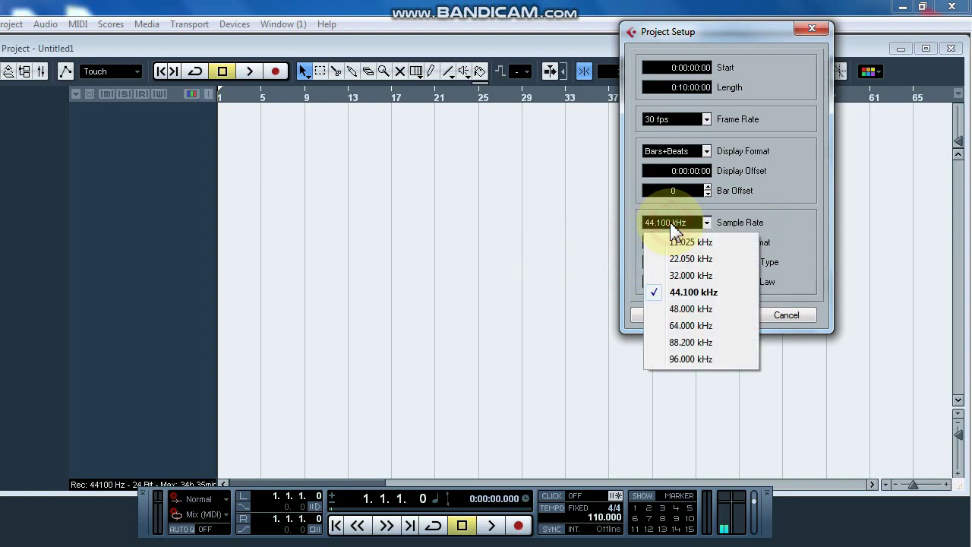
click(689, 309)
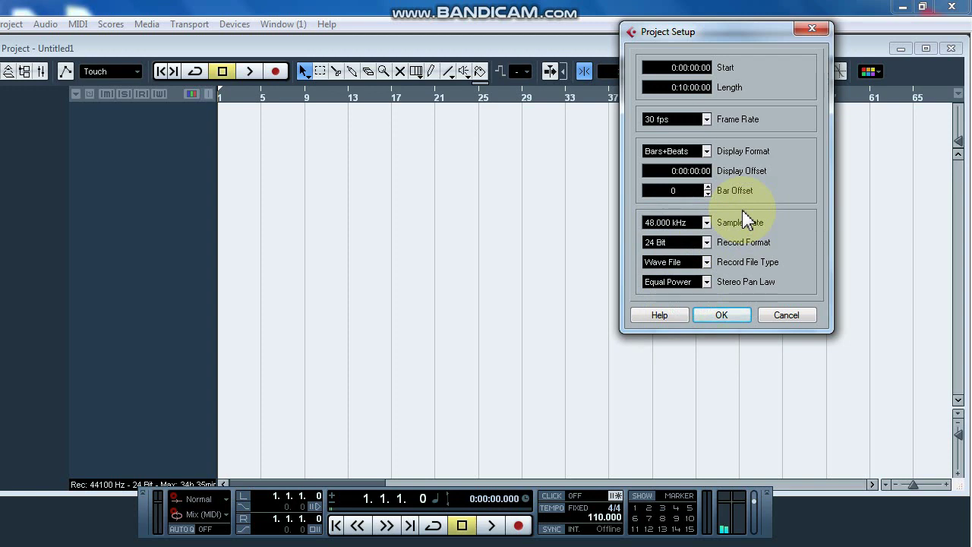
click(678, 223)
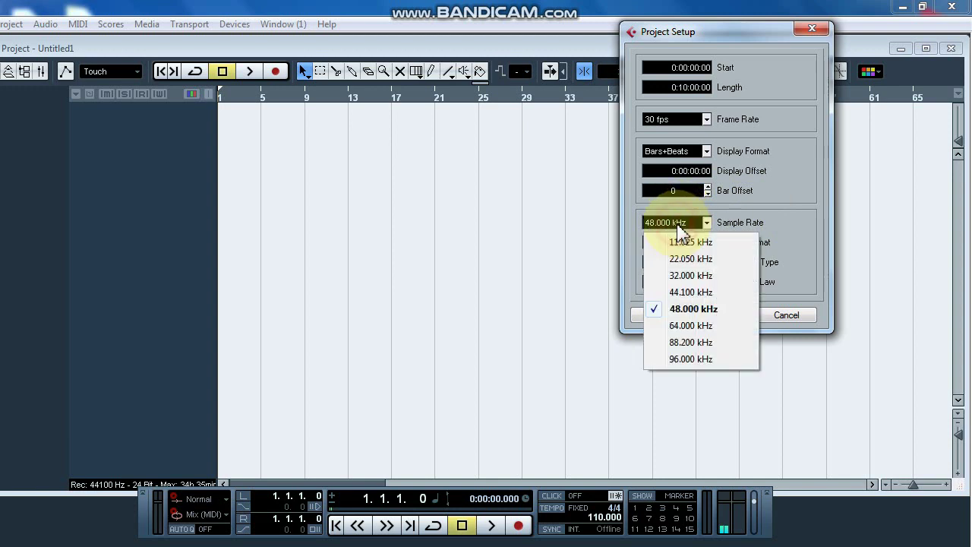
click(687, 293)
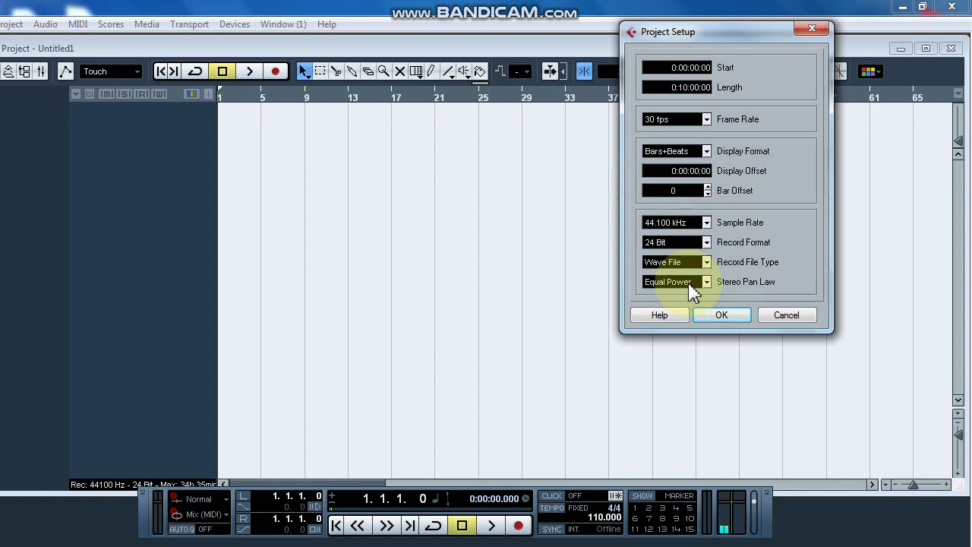
- Keep the sample rate at 44.100 kHz and record format at 24 Bit, then confirm Project Setup
click(649, 223)
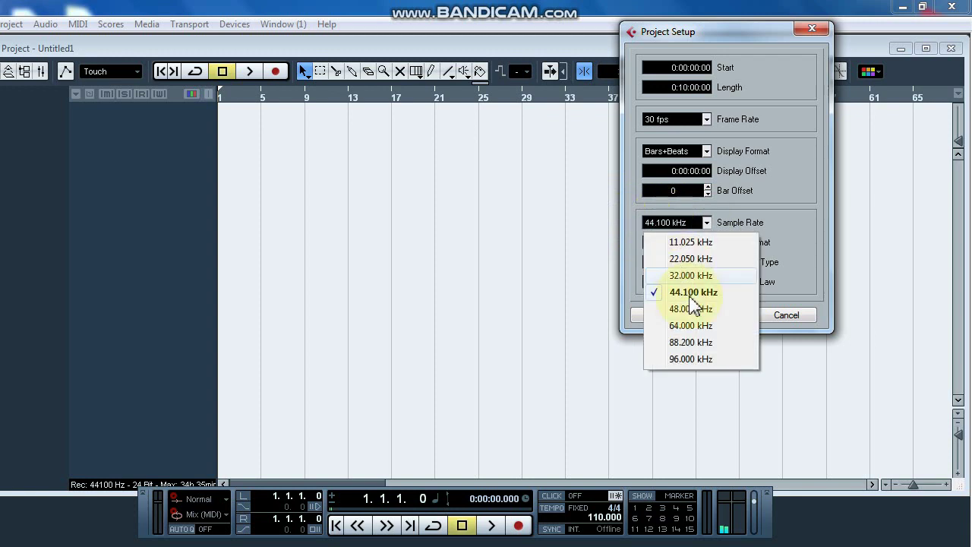
click(652, 225)
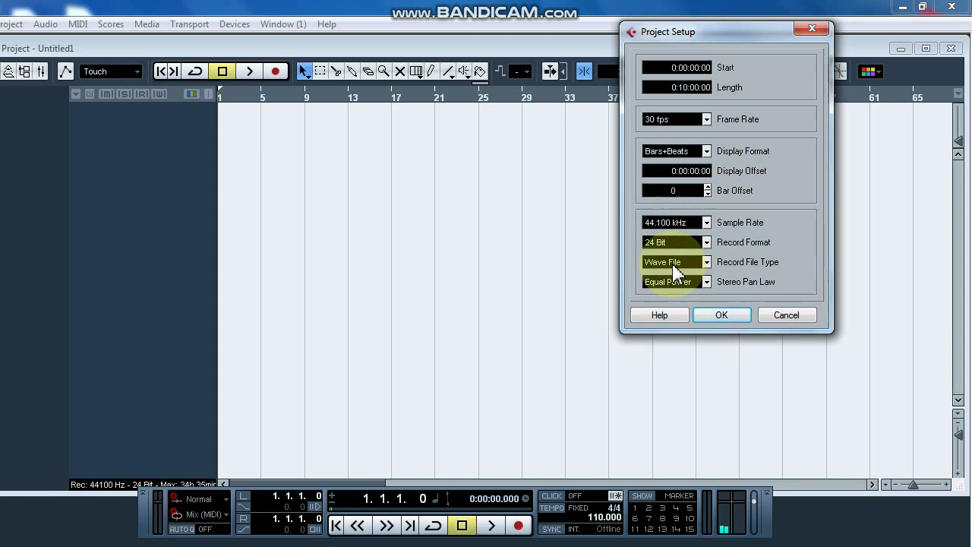
click(699, 241)
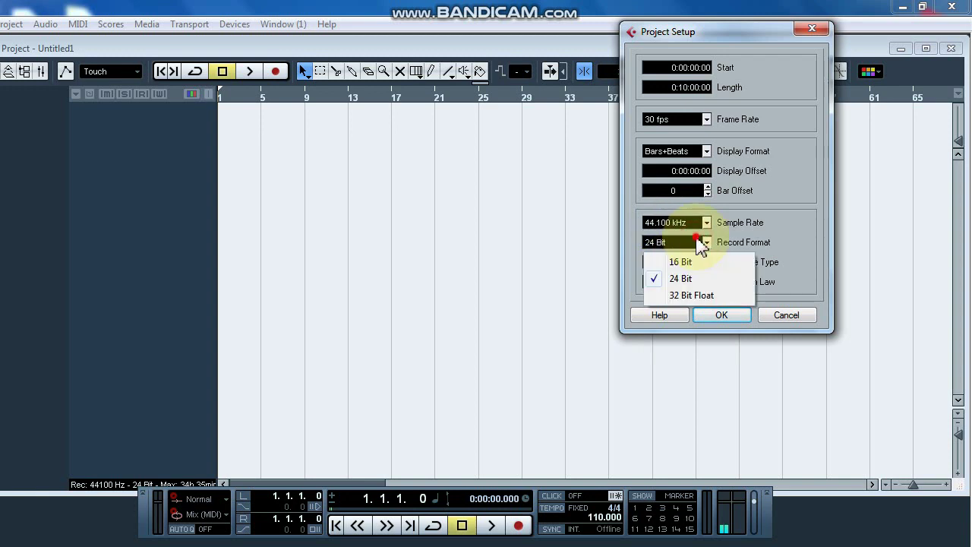
click(701, 243)
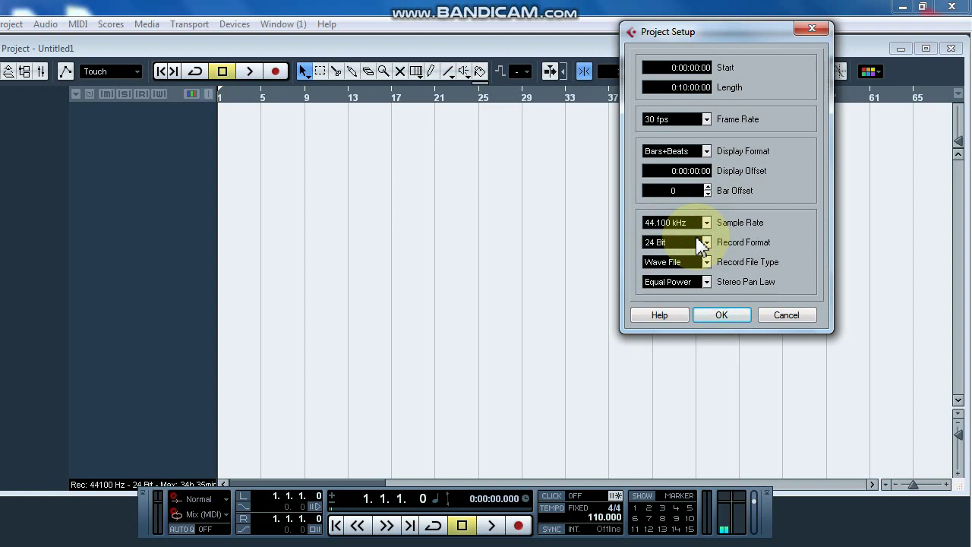
click(653, 226)
click(652, 226)
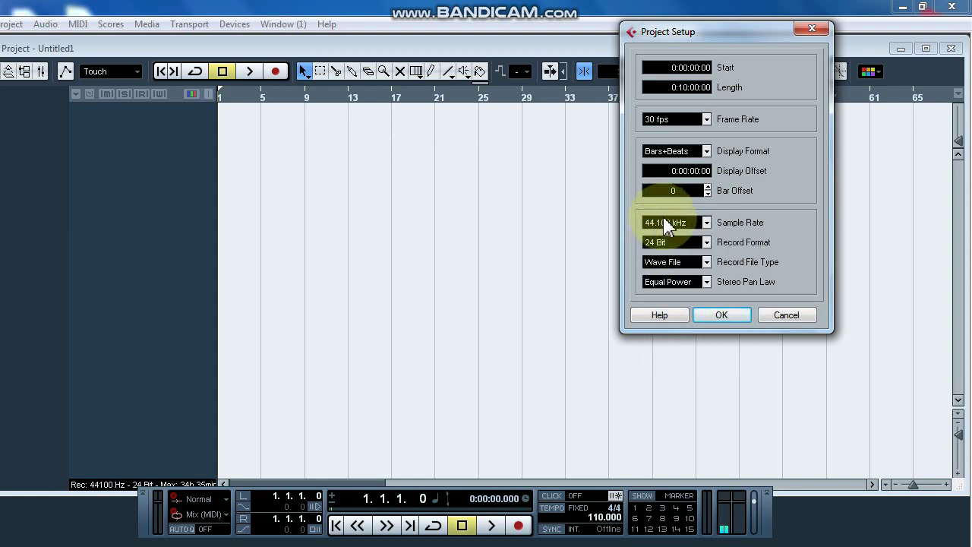
click(722, 316)
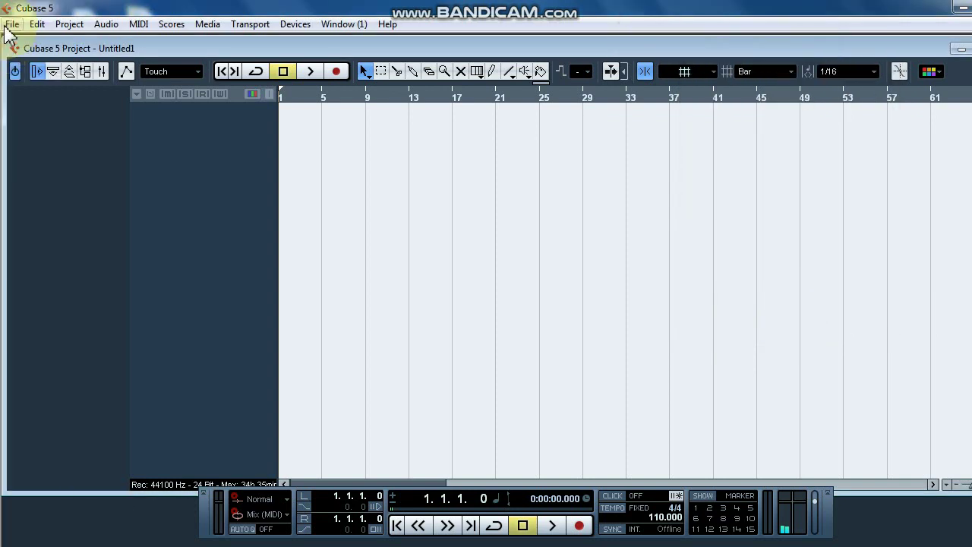
- Choose all audio files in the Desktop Project folder for import with Import Audio File
click(9, 26)
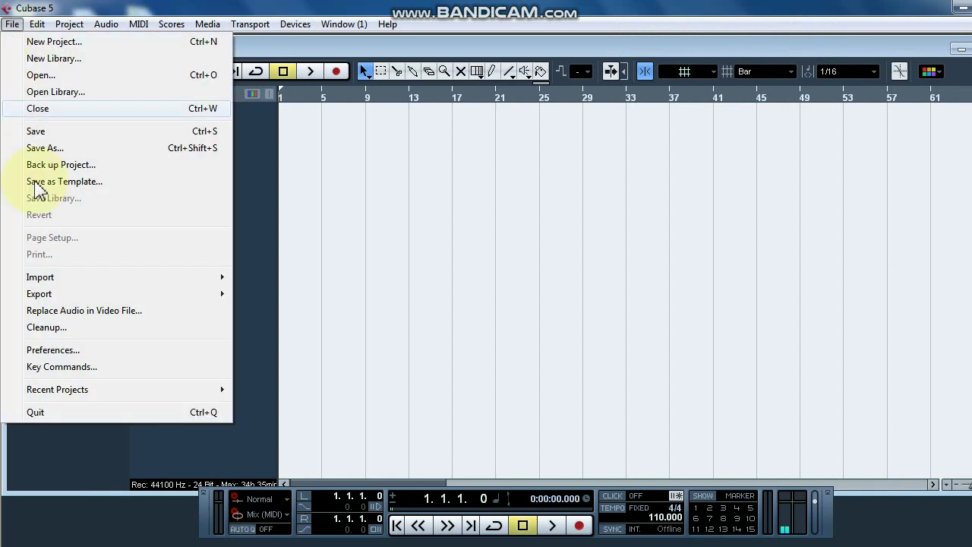
mouse_move(64, 288)
mouse_move(7, 278)
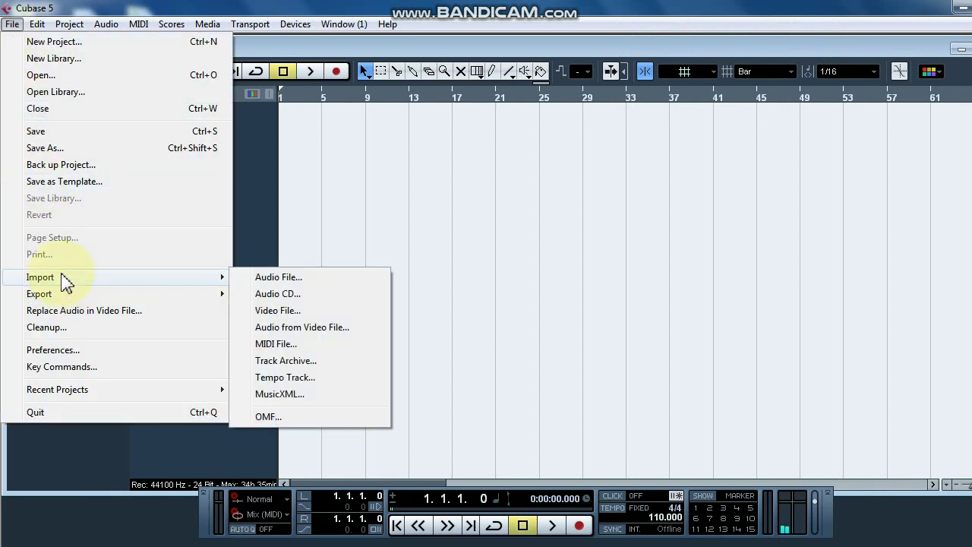
click(260, 277)
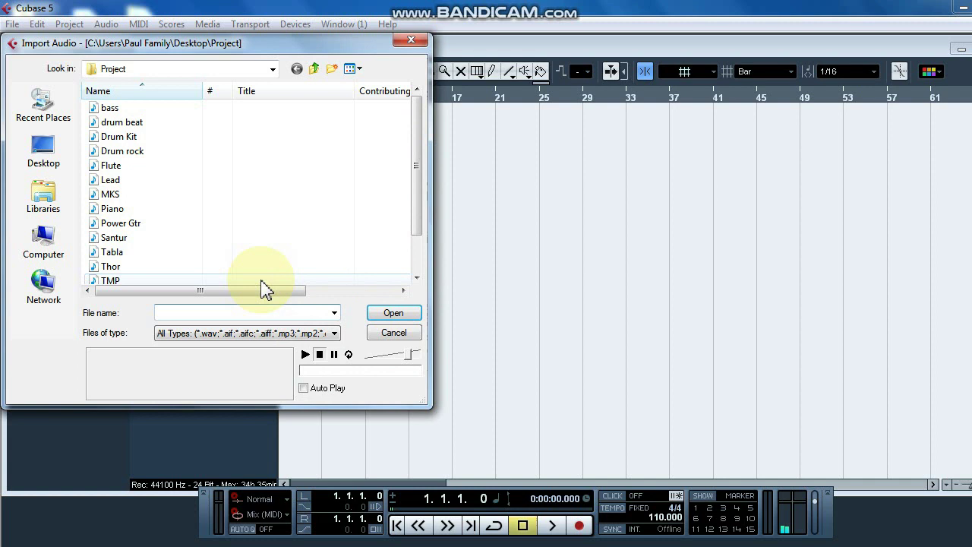
click(316, 73)
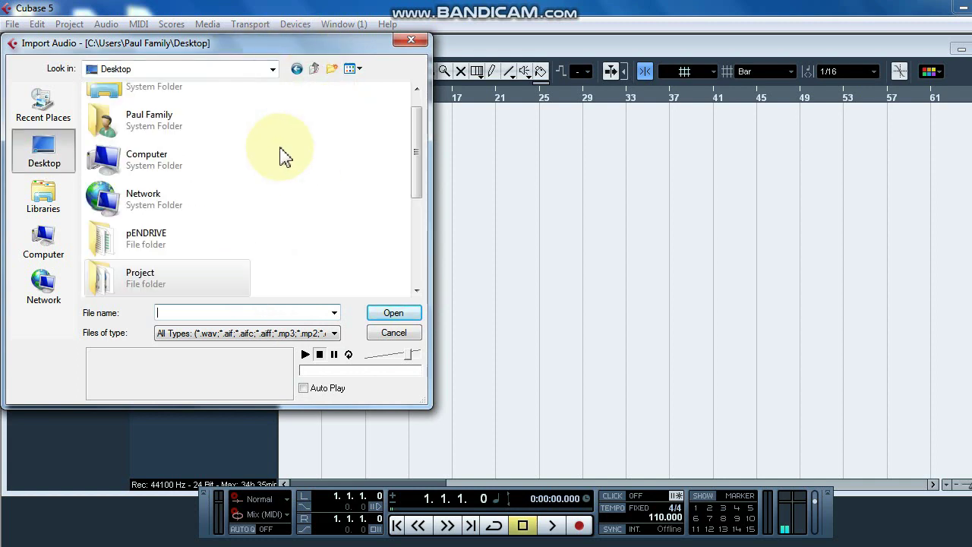
double_click(141, 281)
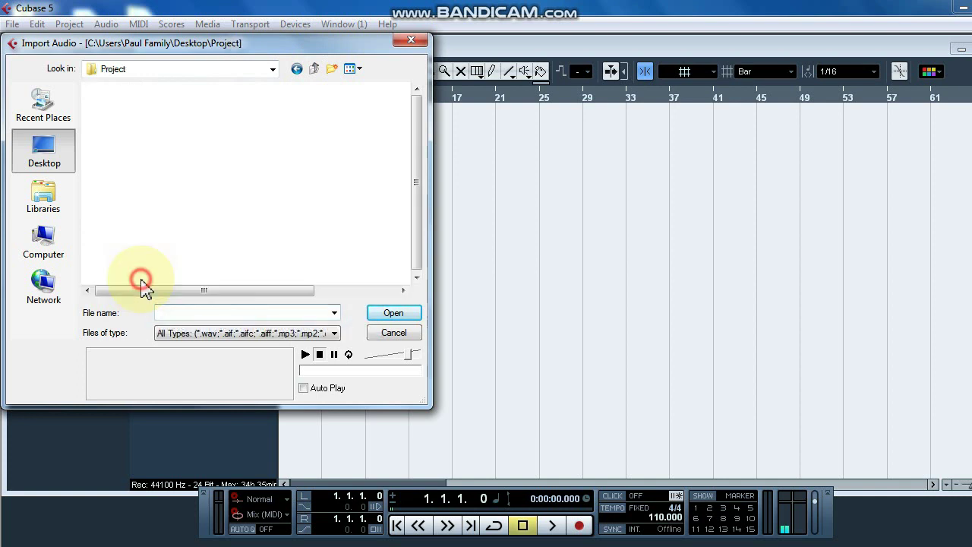
click(183, 110)
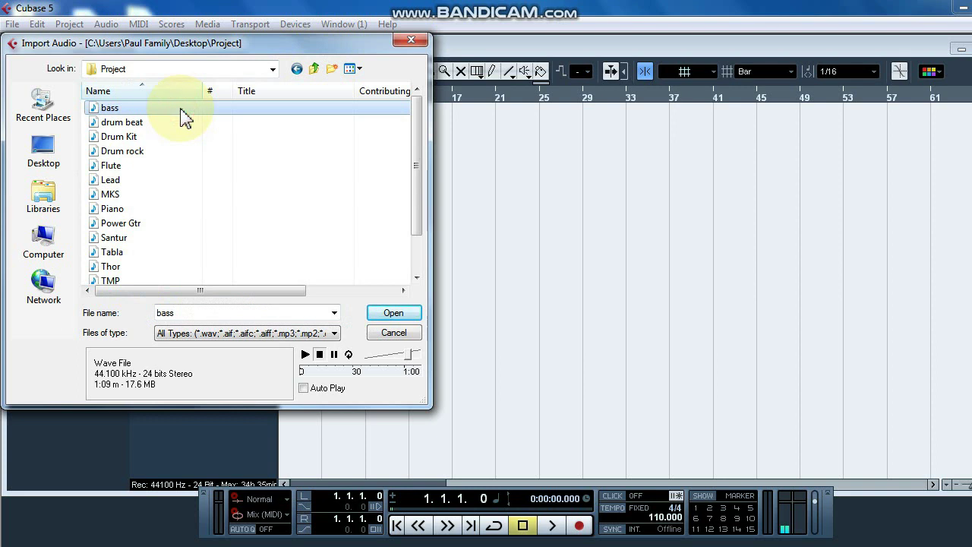
key(ctrl+a)
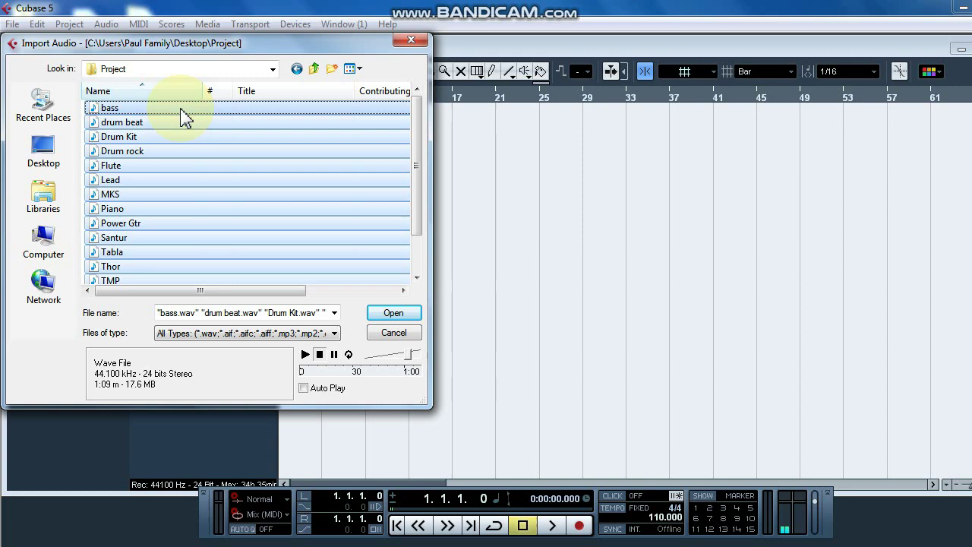
click(408, 316)
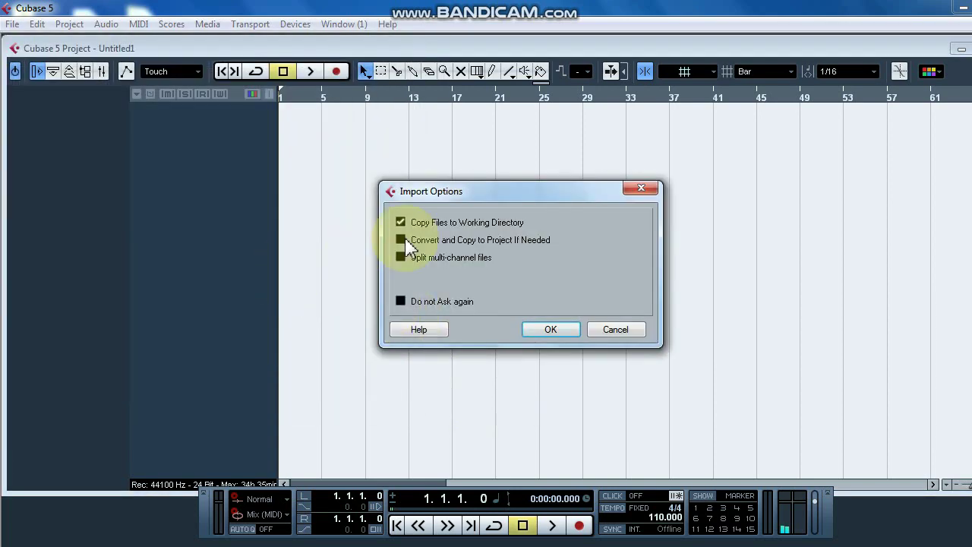
- Accept the import options with Copy Files to Working Directory left checked
drag(439, 196, 574, 195)
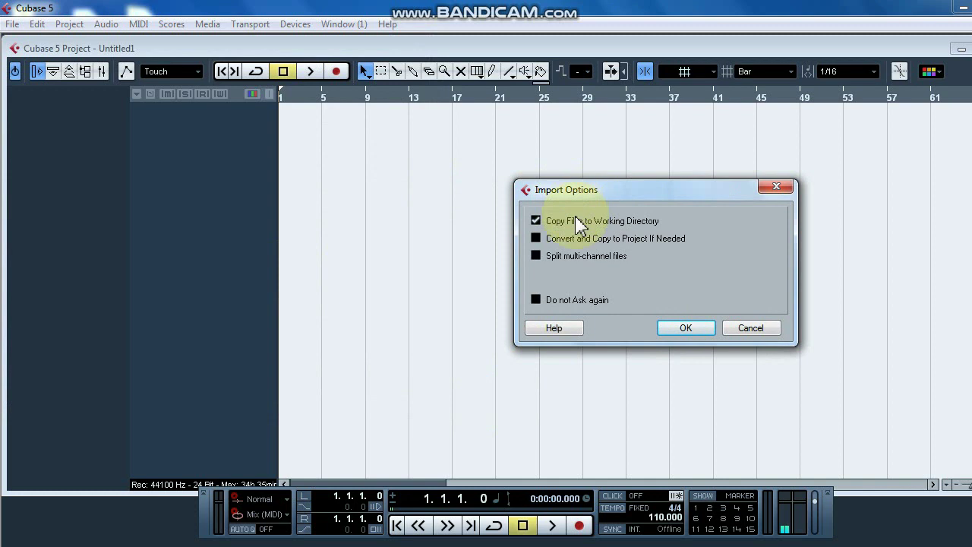
click(537, 225)
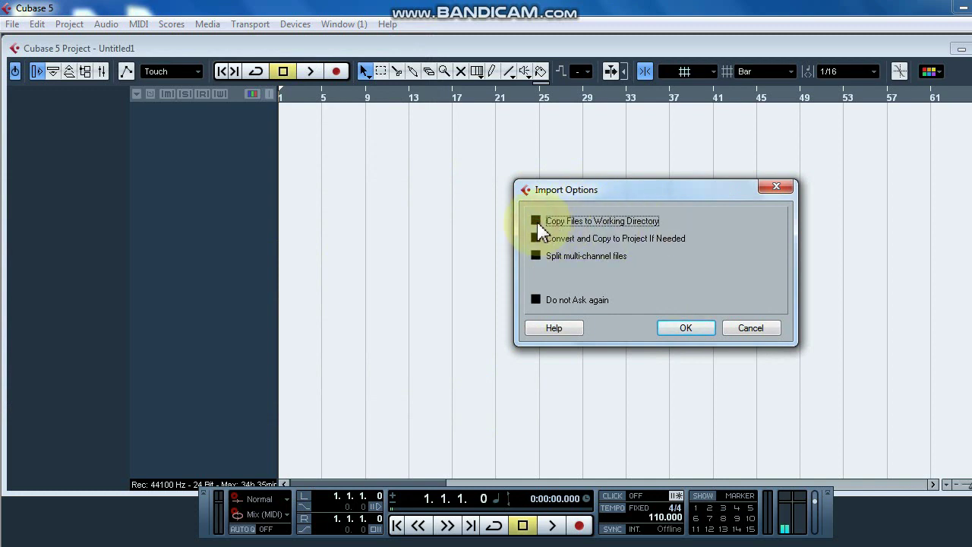
click(536, 222)
click(687, 329)
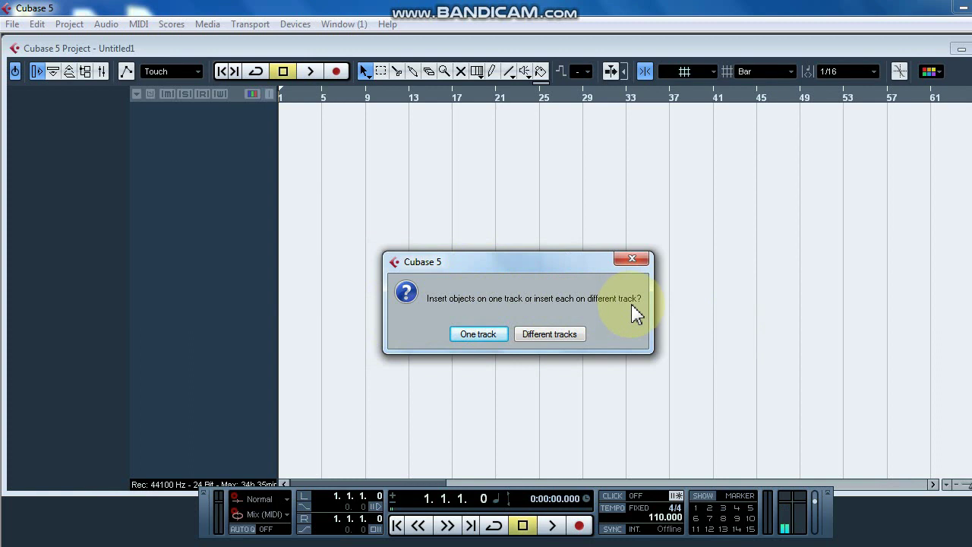
- Put each imported audio file on its own separate track
drag(542, 263, 554, 196)
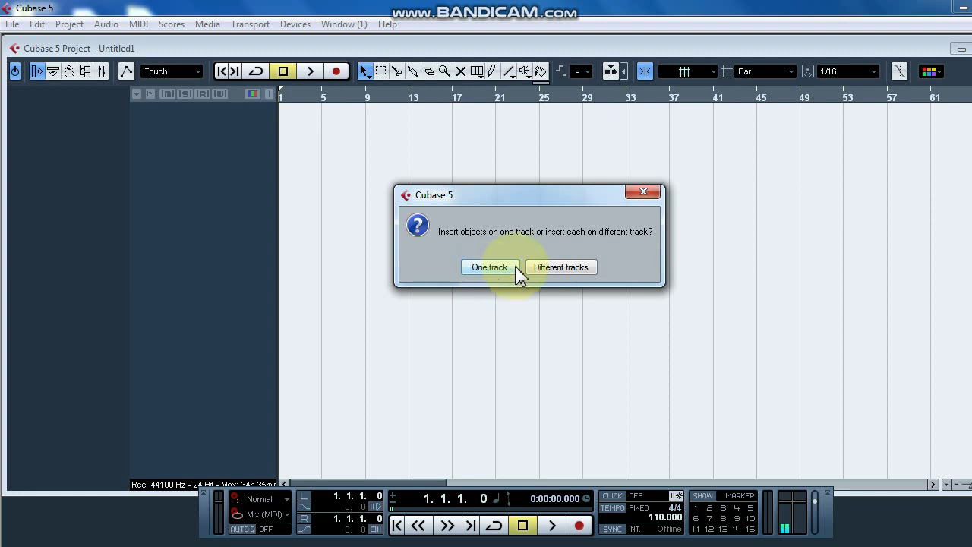
click(562, 270)
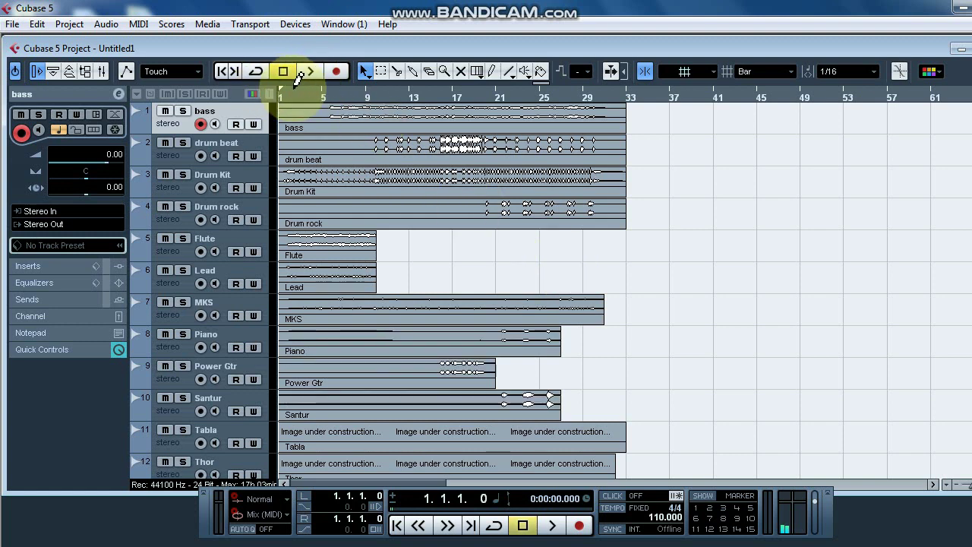
- Set the left and right locators from bar 1 to bar 33 across the fifteen stems
mouse_move(321, 105)
mouse_down()
mouse_move(634, 113)
mouse_move(623, 101)
mouse_up()
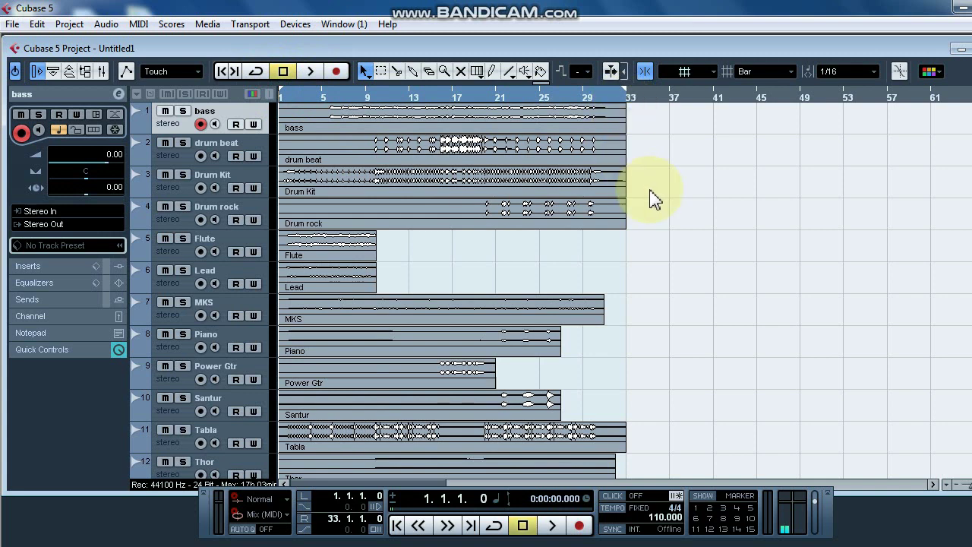
scroll(653, 204, down, 4)
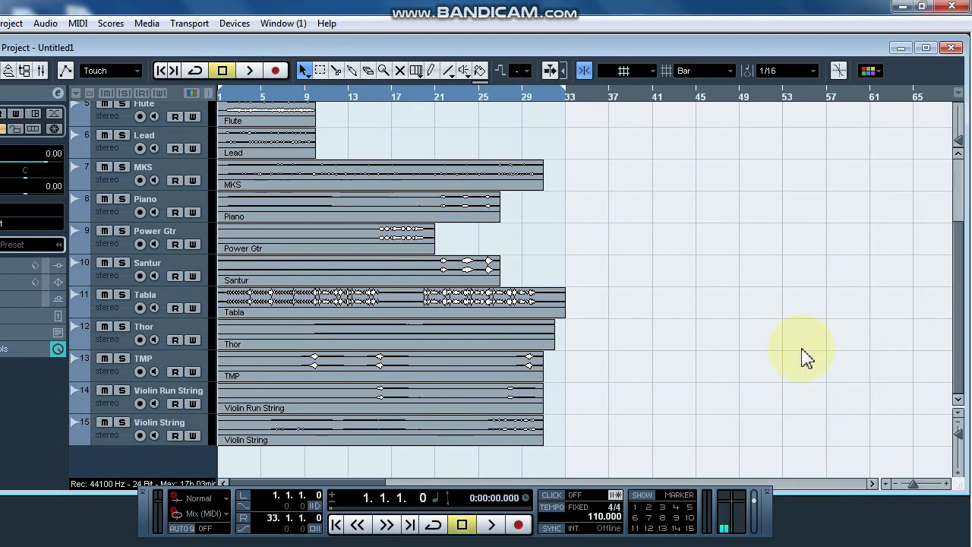
scroll(772, 343, up, 4)
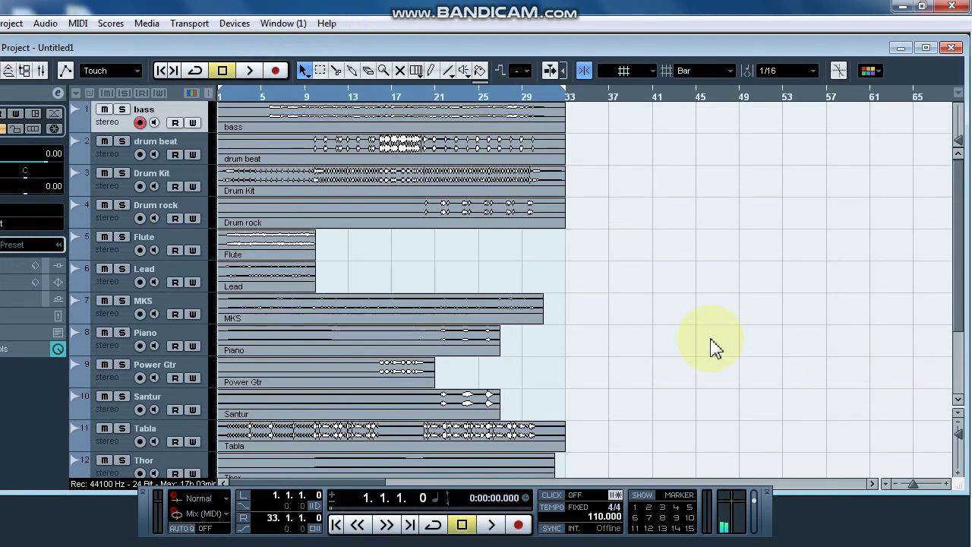